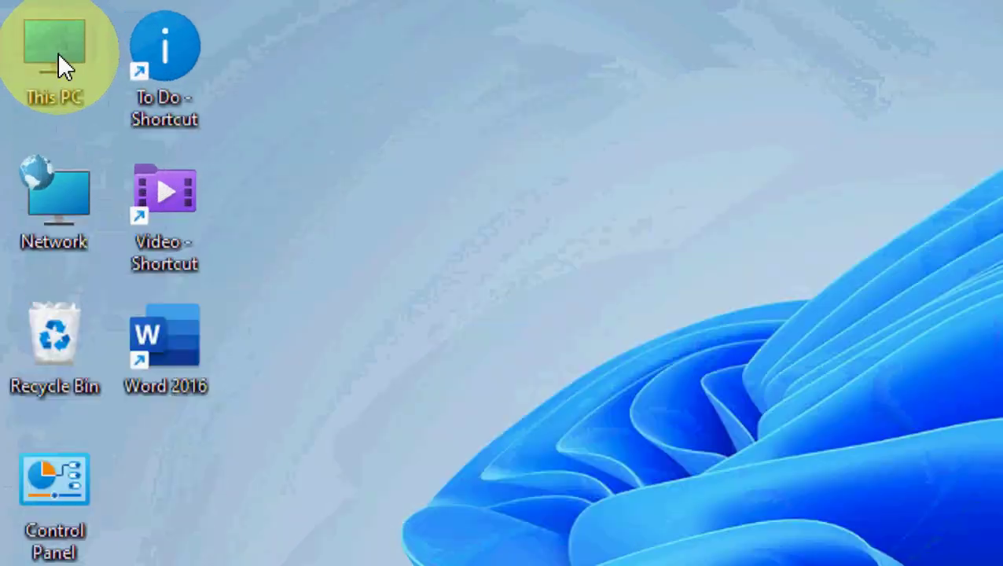
Step: Open This PC in File Explorer and bring up Folder Options on its General settings
{"action": "double_click", "coordinate": [30, 31]}
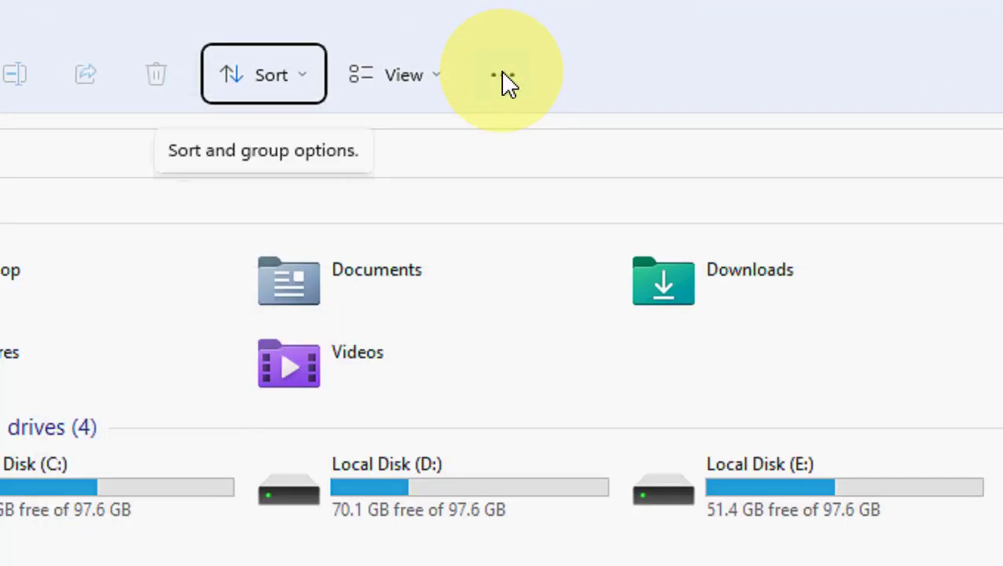
{"action": "left_click", "coordinate": [885, 75]}
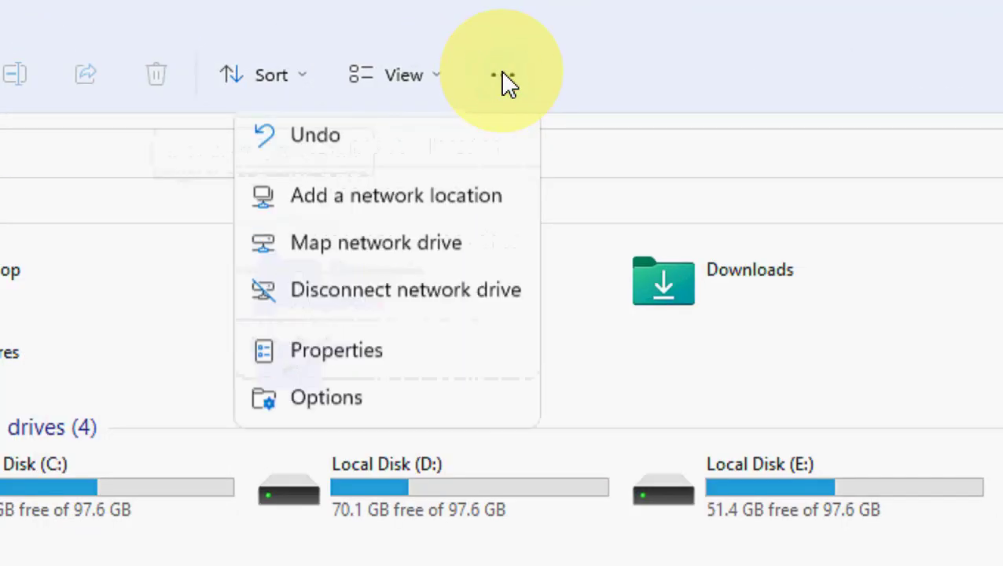
{"action": "left_click", "coordinate": [371, 405]}
{"action": "left_click_drag", "start_coordinate": [148, 258], "coordinate": [549, 213]}
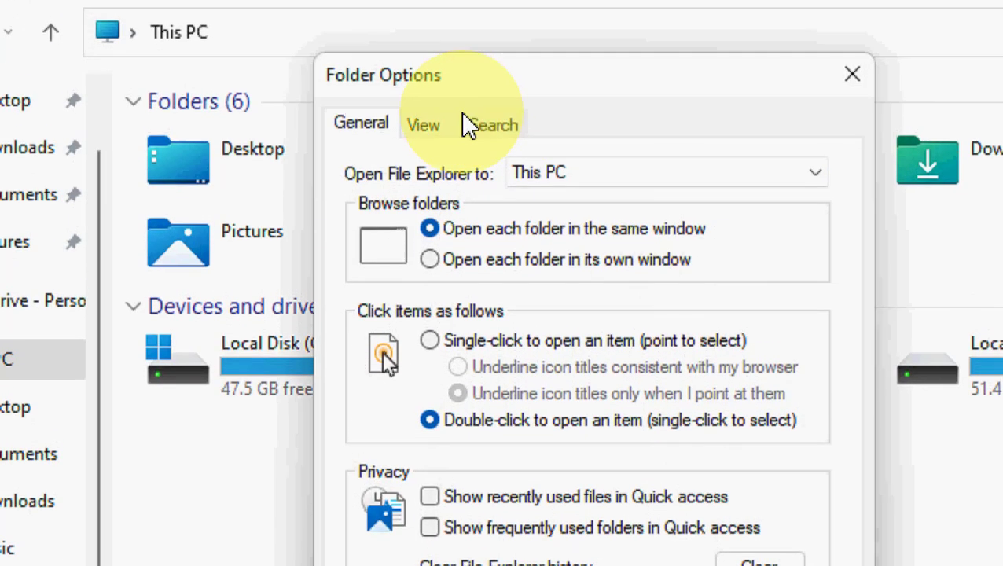
Step: Uncheck 'Show sync provider notifications' in Folder Options' View settings and apply the change
{"action": "left_click", "coordinate": [438, 140]}
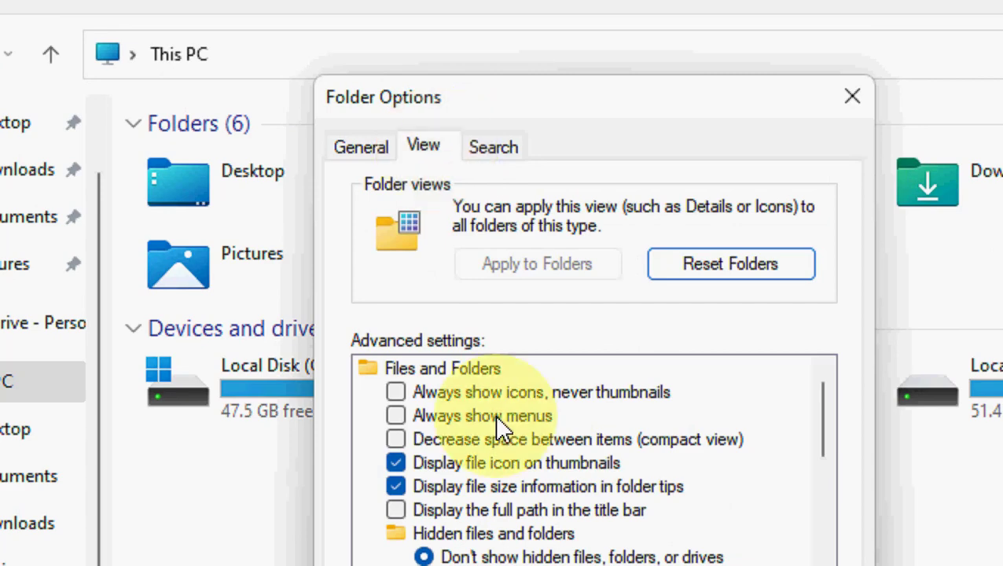
{"action": "scroll", "coordinate": [633, 330], "scroll_direction": "down", "scroll_amount": 2}
{"action": "scroll", "coordinate": [634, 331], "scroll_direction": "down", "scroll_amount": 2}
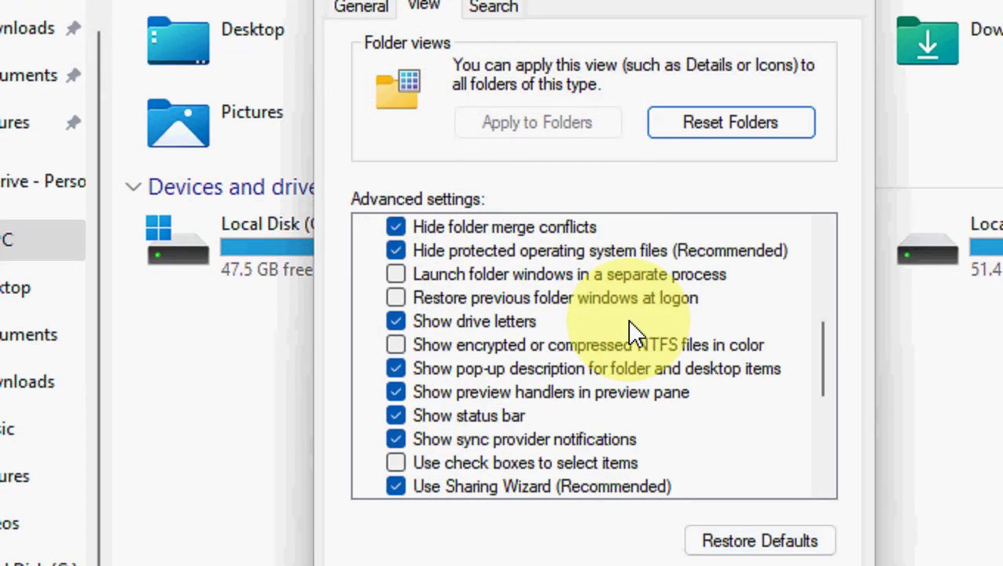
{"action": "scroll", "coordinate": [633, 330], "scroll_direction": "down", "scroll_amount": 1}
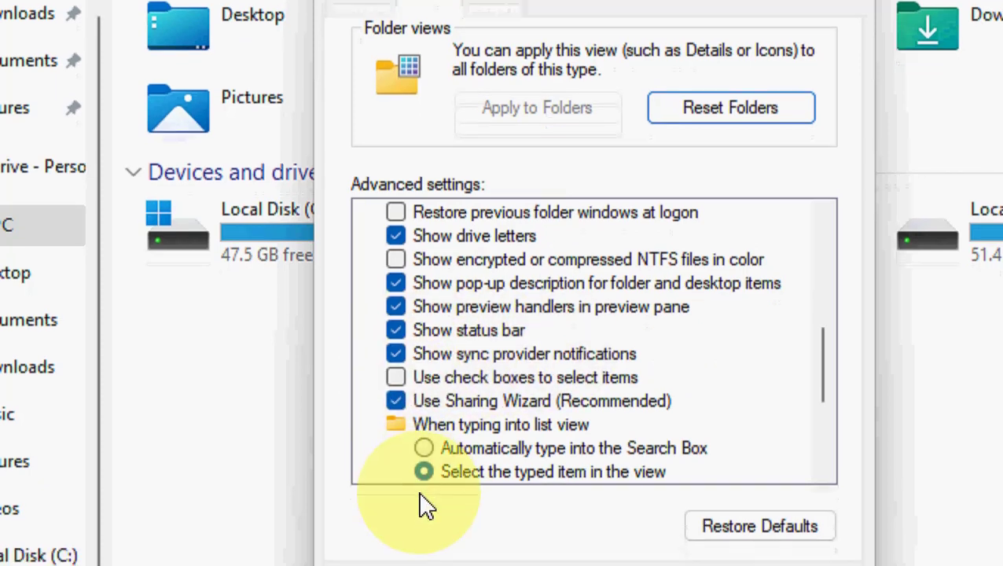
{"action": "left_click", "coordinate": [399, 355]}
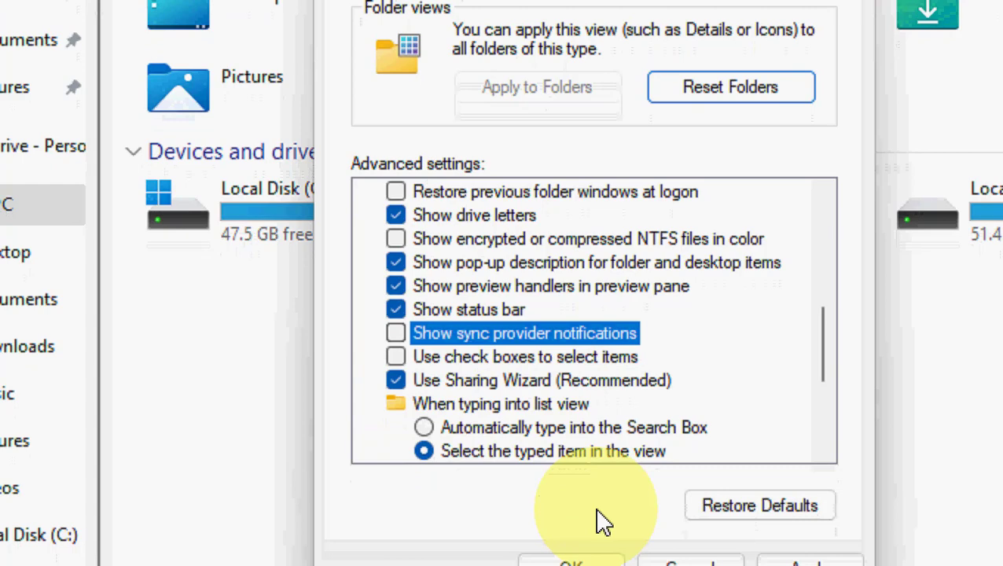
{"action": "left_click", "coordinate": [796, 477]}
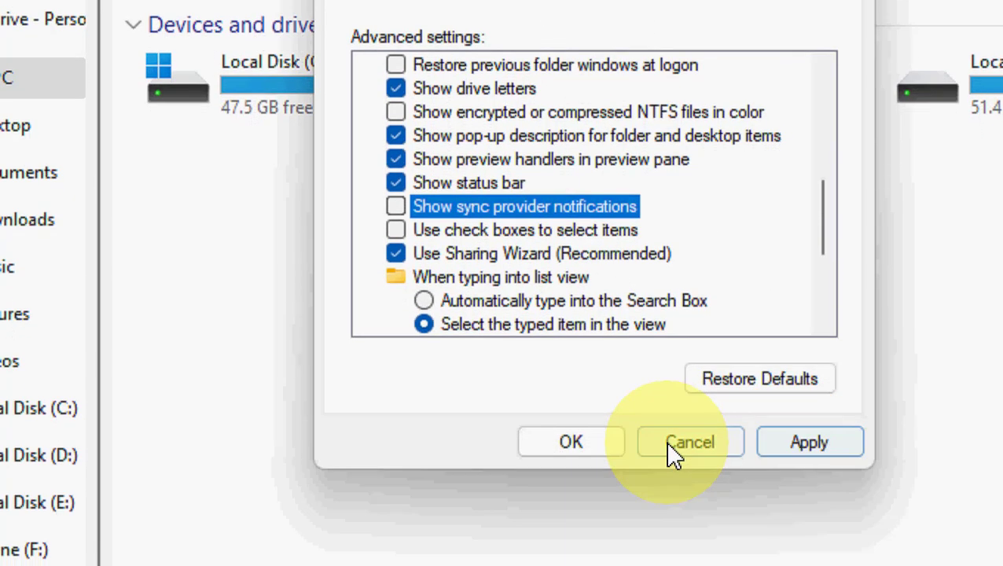
{"action": "left_click", "coordinate": [596, 424]}
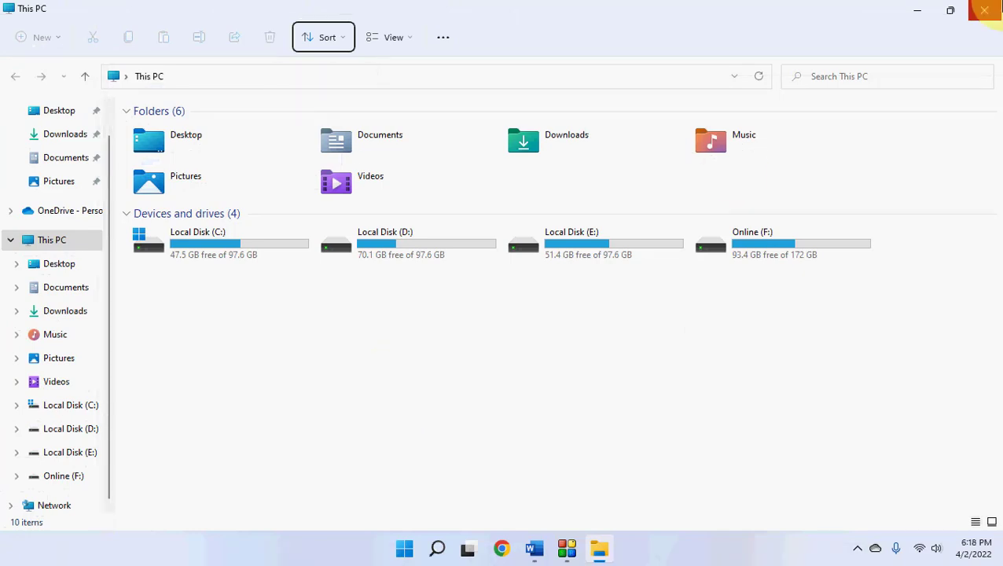
Step: Close File Explorer and launch Settings from the Start menu's pinned apps
{"action": "left_click", "coordinate": [984, 11]}
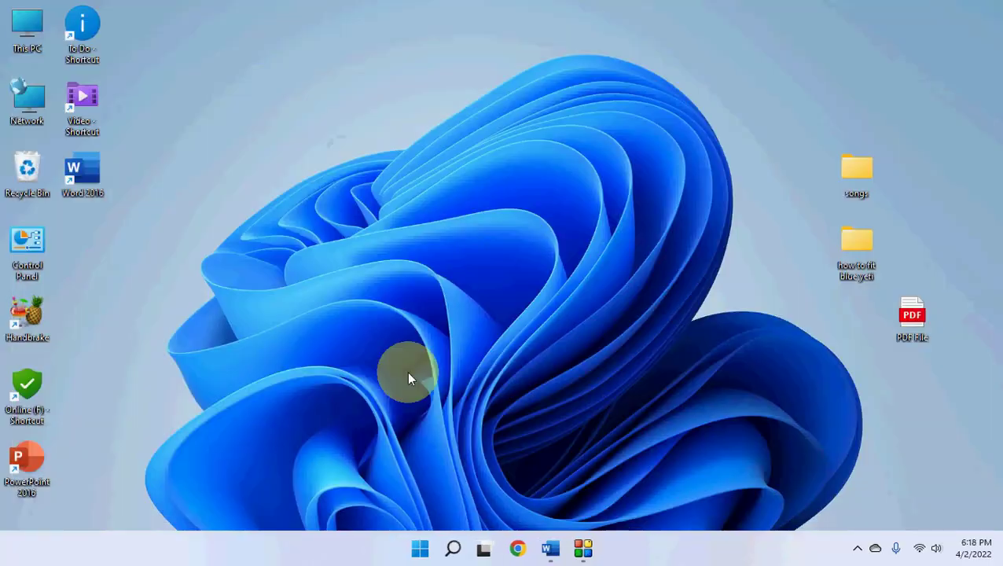
{"action": "left_click", "coordinate": [420, 548]}
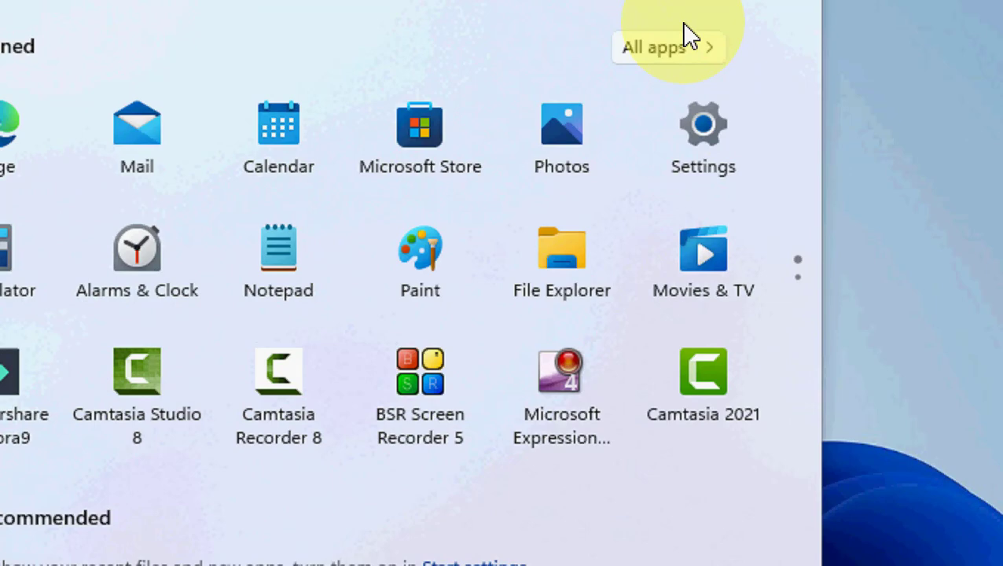
{"action": "left_click", "coordinate": [700, 158]}
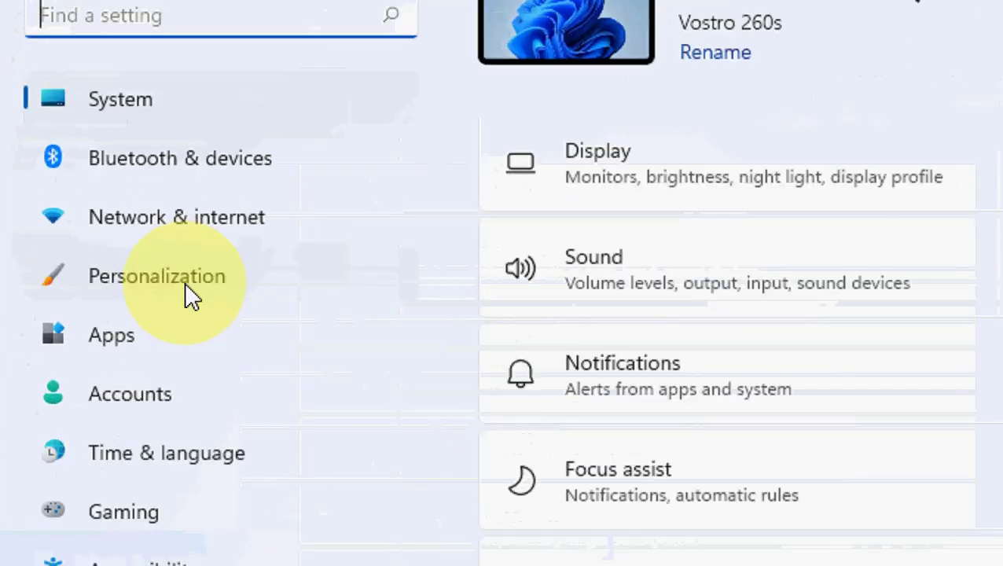
Step: Set the lock screen to Picture, uncheck fun facts, tips and tricks, then close Settings
{"action": "left_click", "coordinate": [96, 253]}
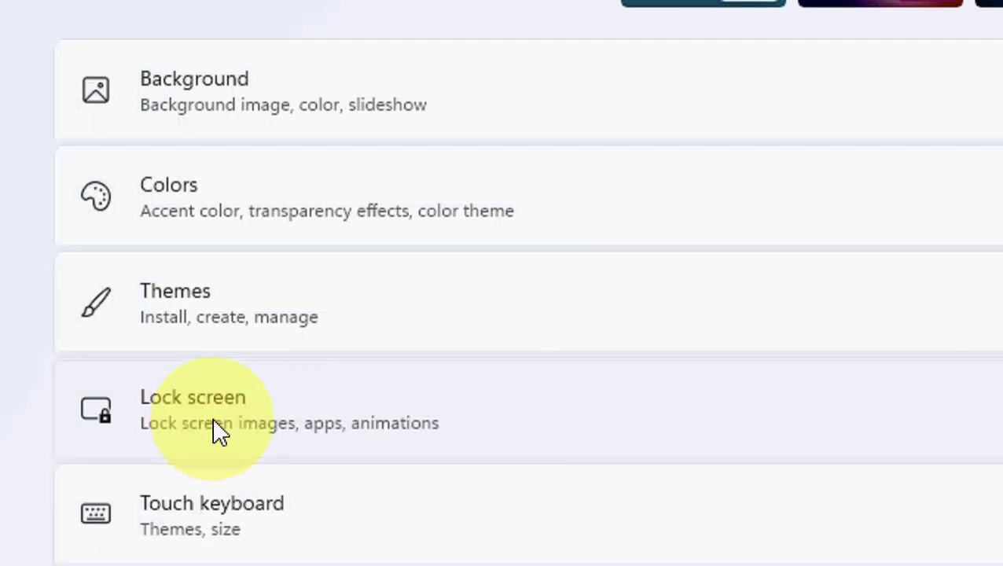
{"action": "left_click", "coordinate": [303, 452]}
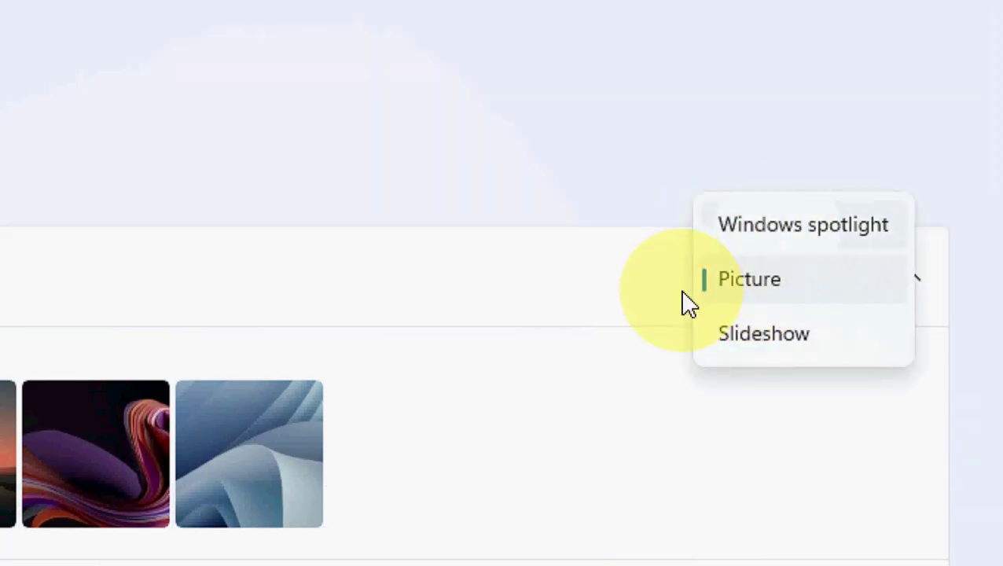
{"action": "left_click", "coordinate": [750, 297]}
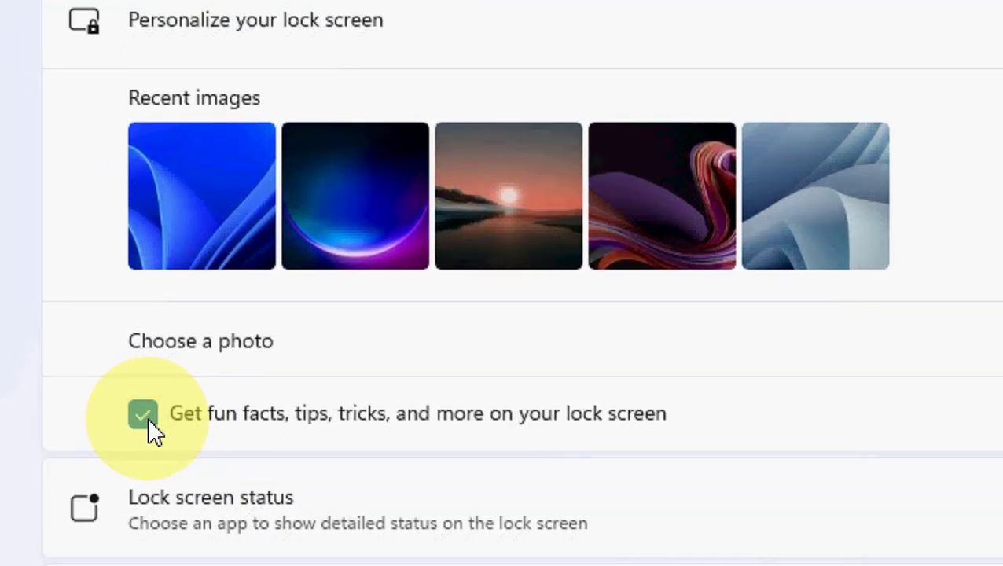
{"action": "left_click", "coordinate": [142, 414]}
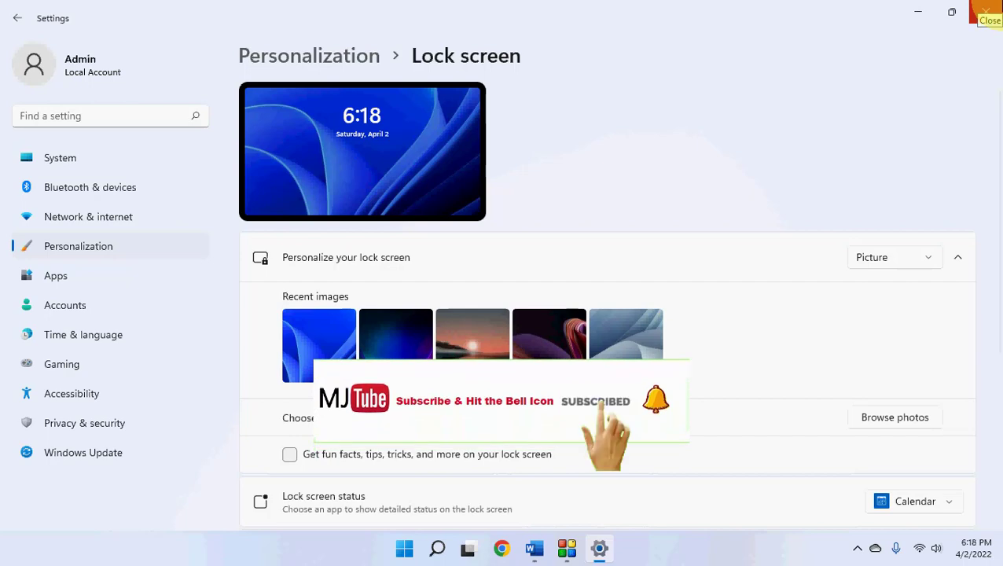
{"action": "left_click", "coordinate": [986, 11]}
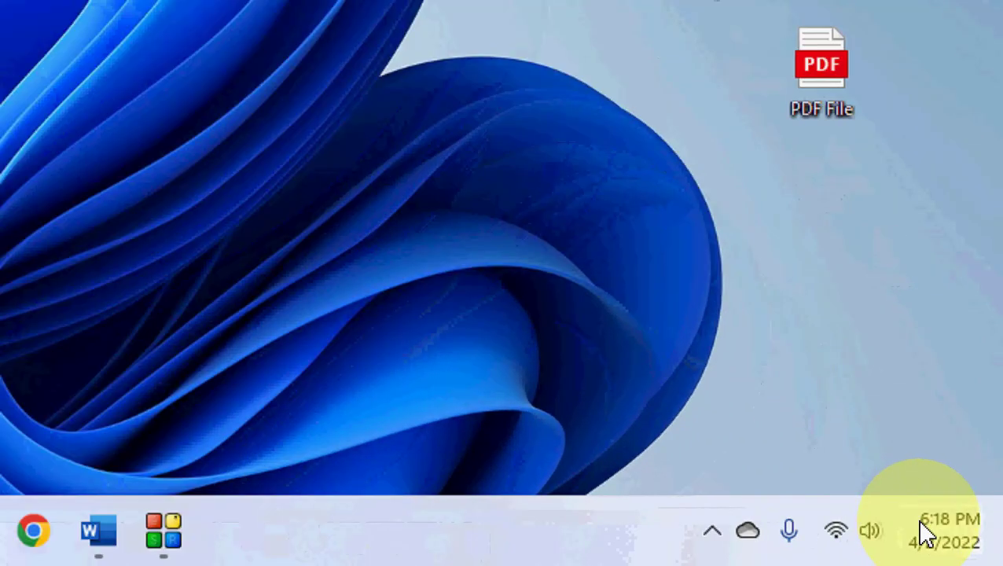
Step: Open the taskbar notification center and bring up the Windows Security notification's context menu
{"action": "right_click", "coordinate": [972, 547]}
{"action": "left_click", "coordinate": [945, 533]}
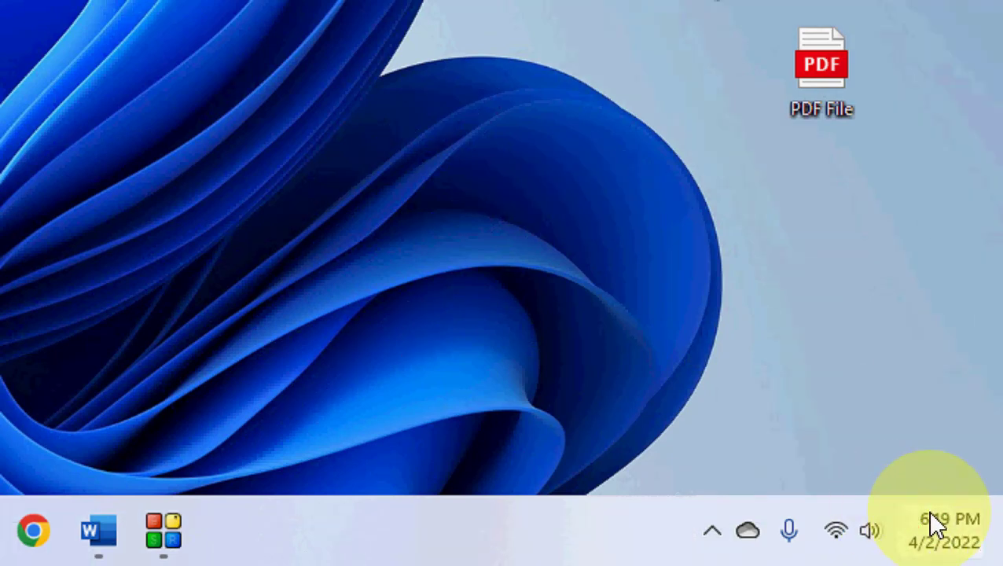
{"action": "left_click", "coordinate": [942, 538]}
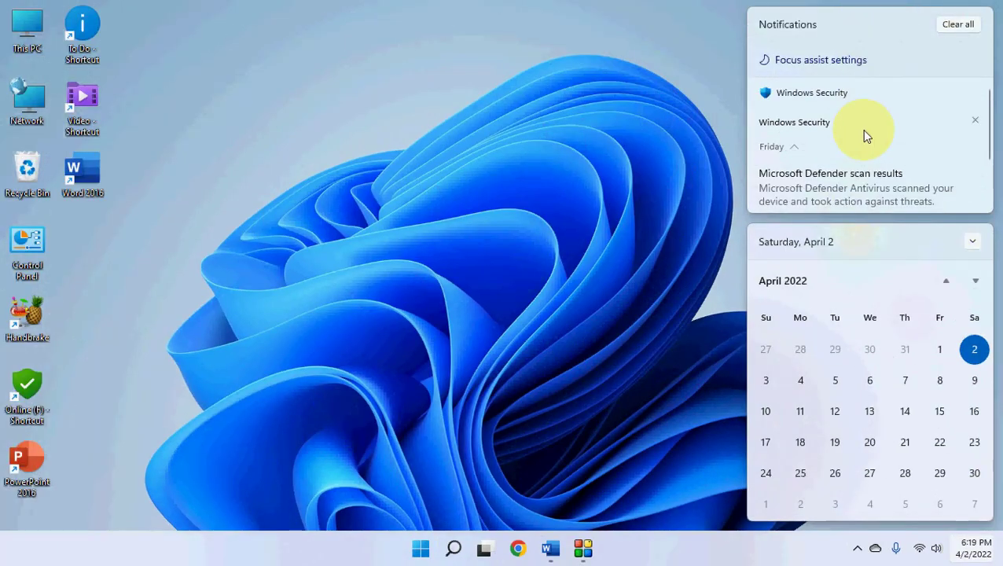
{"action": "scroll", "coordinate": [862, 150], "scroll_direction": "down", "scroll_amount": 1}
{"action": "scroll", "coordinate": [862, 158], "scroll_direction": "up", "scroll_amount": 1}
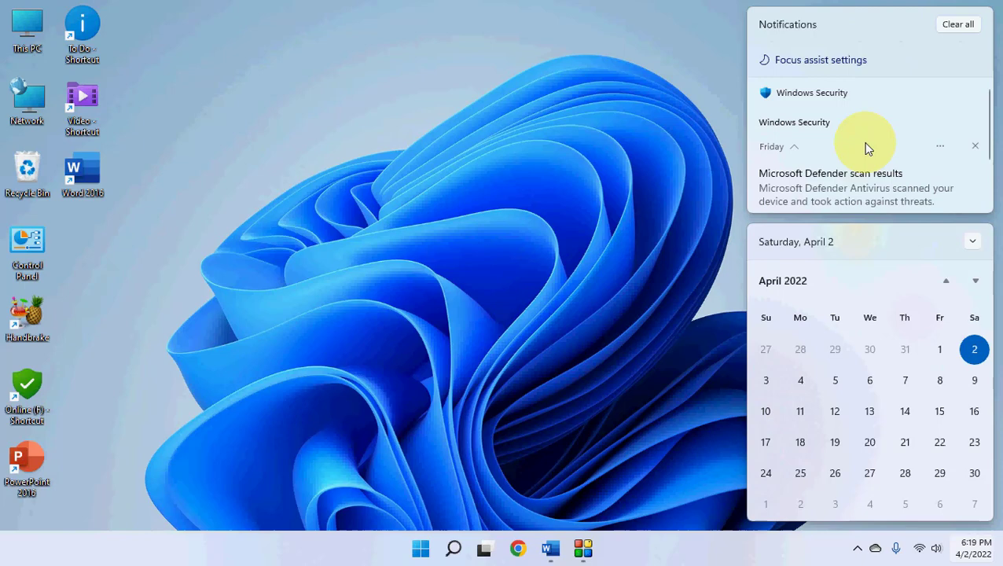
{"action": "mouse_move", "coordinate": [861, 121]}
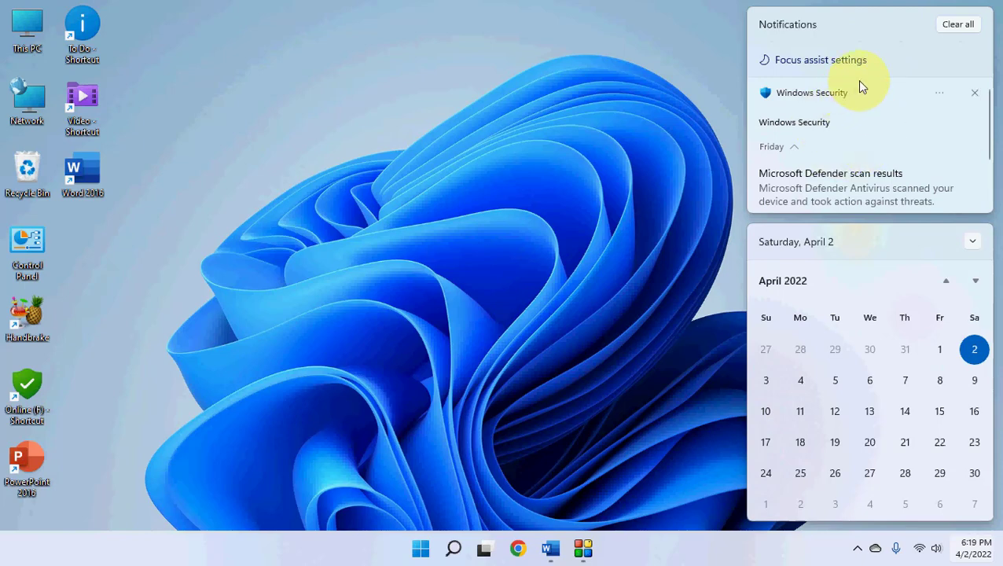
{"action": "right_click", "coordinate": [859, 87]}
{"action": "right_click", "coordinate": [883, 79]}
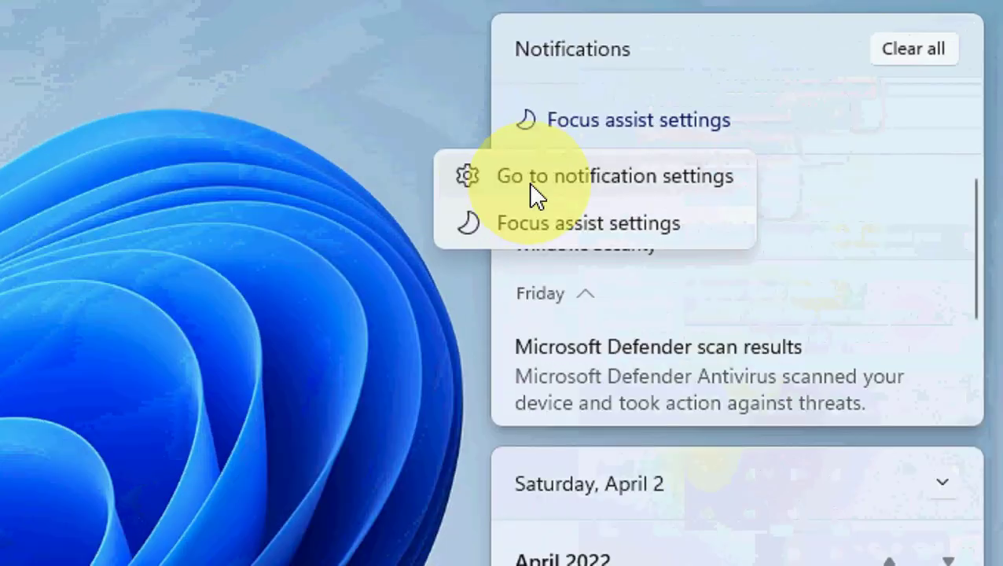
Step: Scroll through the app list on System > Notifications, then close Settings
{"action": "left_click", "coordinate": [529, 181]}
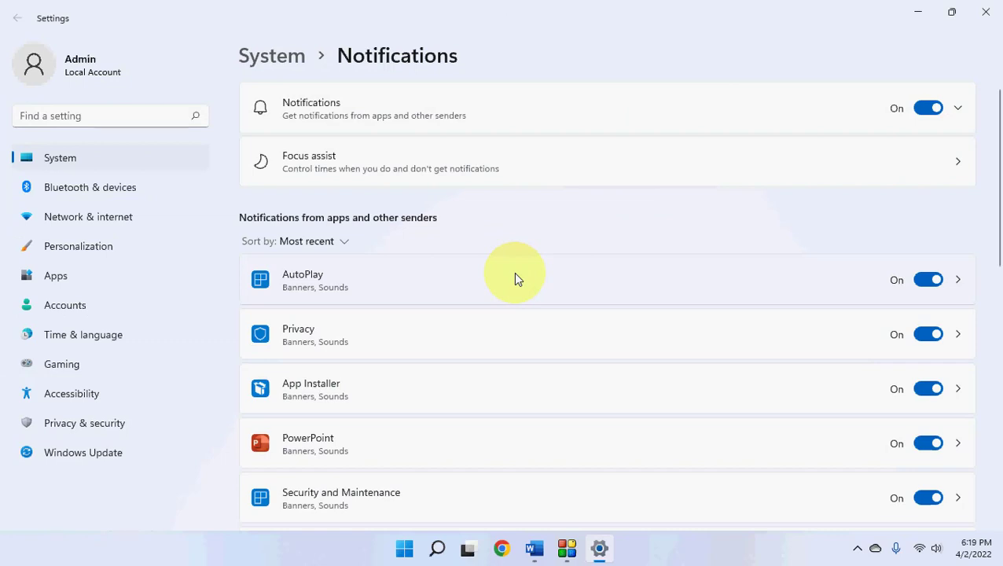
{"action": "scroll", "coordinate": [515, 278], "scroll_direction": "down", "scroll_amount": 5}
{"action": "scroll", "coordinate": [515, 278], "scroll_direction": "down", "scroll_amount": 5}
{"action": "scroll", "coordinate": [515, 278], "scroll_direction": "down", "scroll_amount": 2}
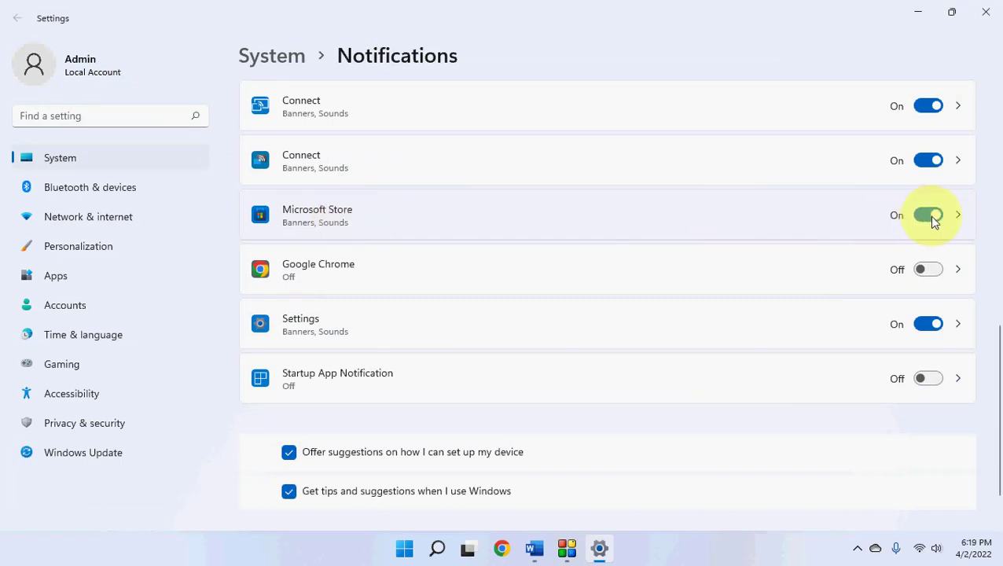
{"action": "scroll", "coordinate": [659, 324], "scroll_direction": "up", "scroll_amount": 3}
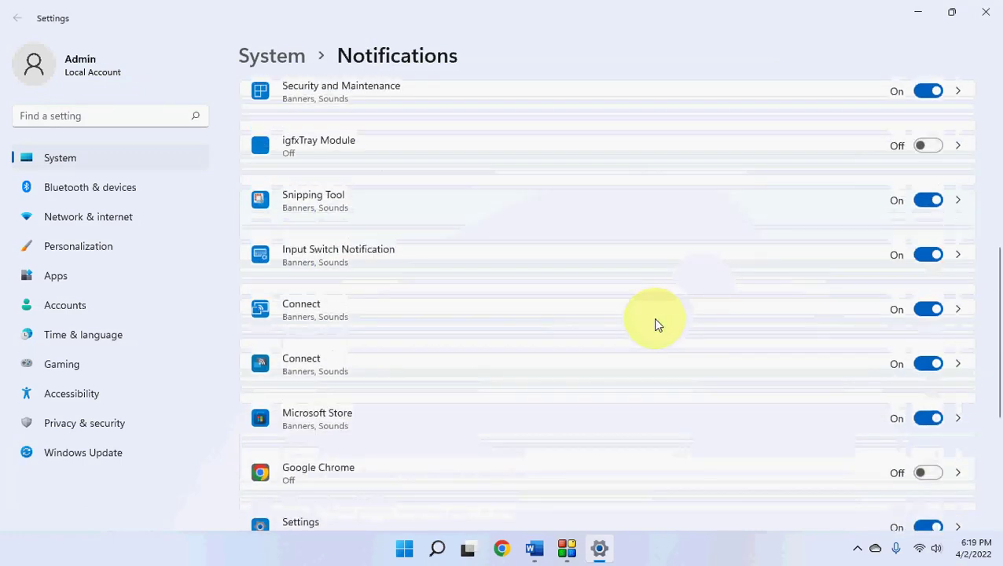
{"action": "scroll", "coordinate": [659, 323], "scroll_direction": "up", "scroll_amount": 3}
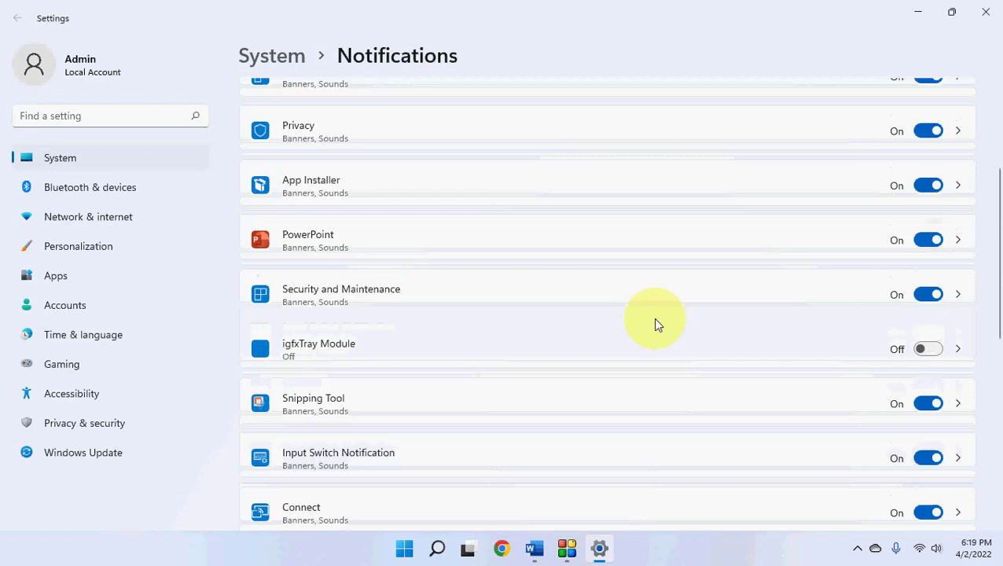
{"action": "scroll", "coordinate": [460, 241], "scroll_direction": "up", "scroll_amount": 2}
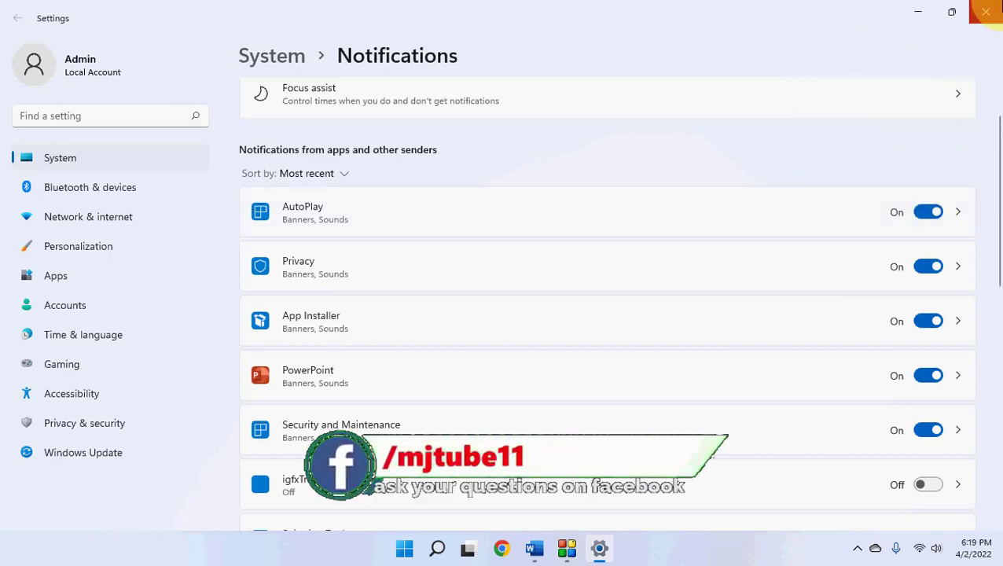
{"action": "left_click", "coordinate": [985, 11]}
{"action": "right_click", "coordinate": [508, 127]}
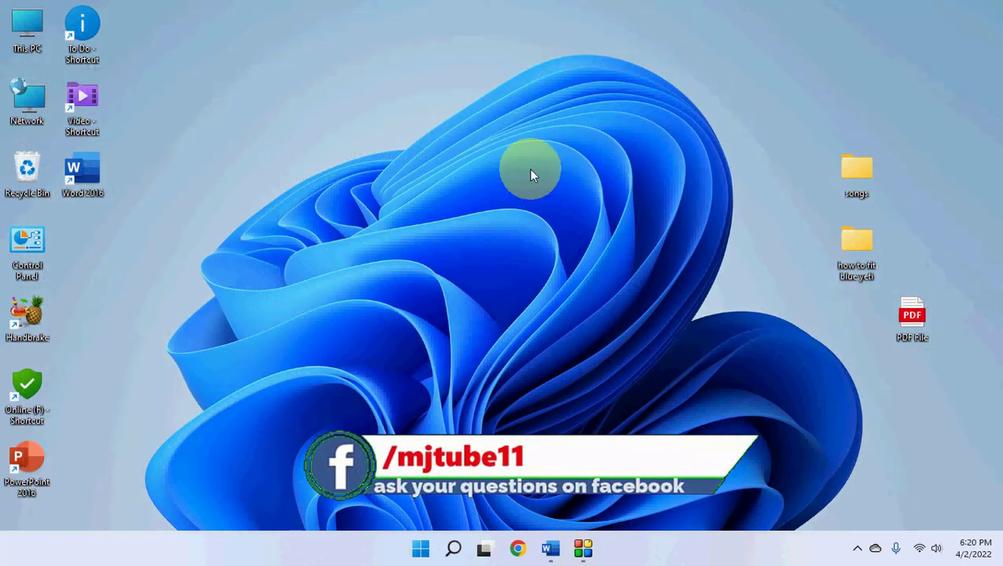
Step: Refresh the desktop and reopen Settings from the Start menu's pinned apps
{"action": "left_click", "coordinate": [546, 193]}
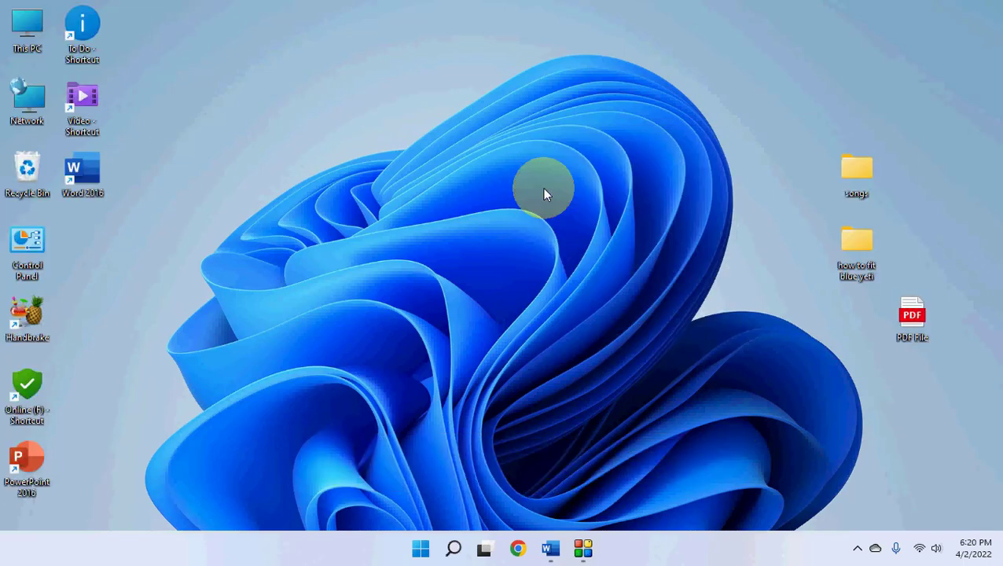
{"action": "left_click", "coordinate": [420, 548]}
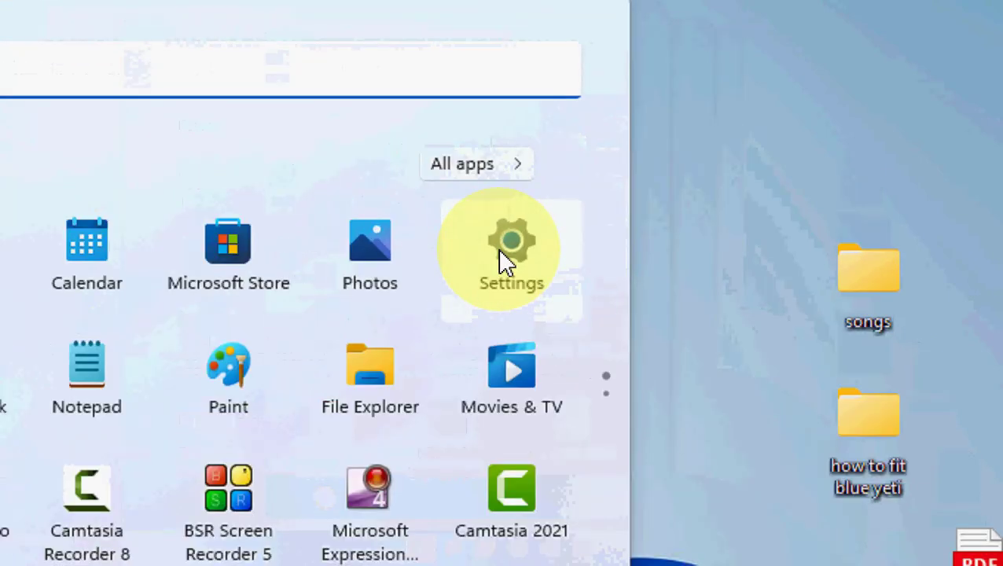
{"action": "left_click", "coordinate": [673, 161]}
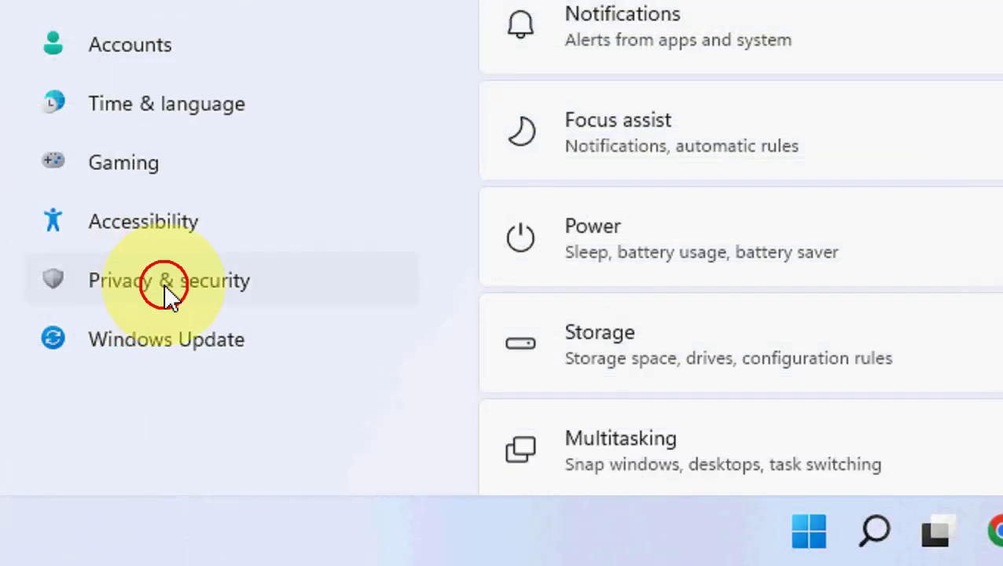
Step: Turn off advertising-ID personalized ads on the Privacy & security > General page
{"action": "left_click", "coordinate": [167, 294]}
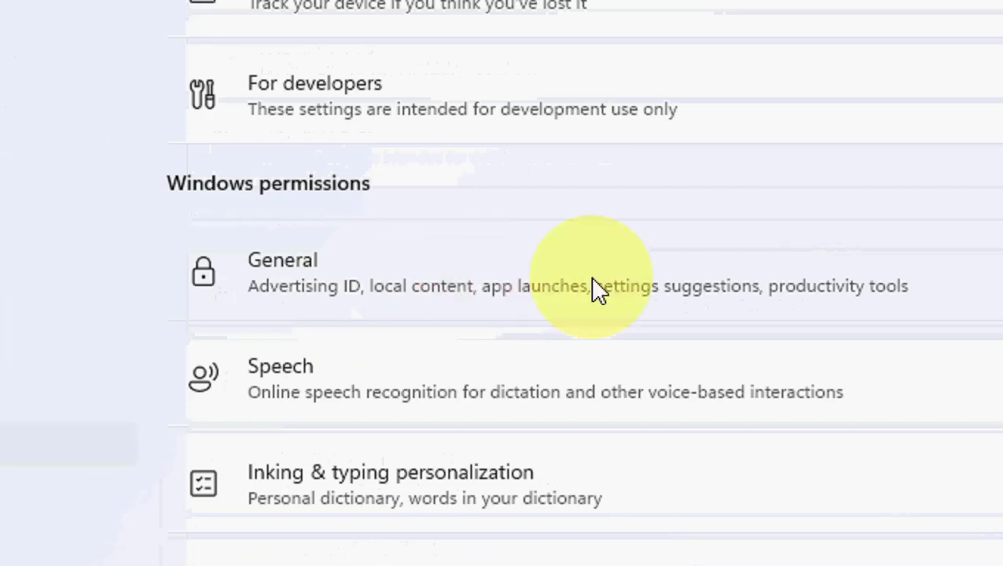
{"action": "left_click", "coordinate": [412, 344]}
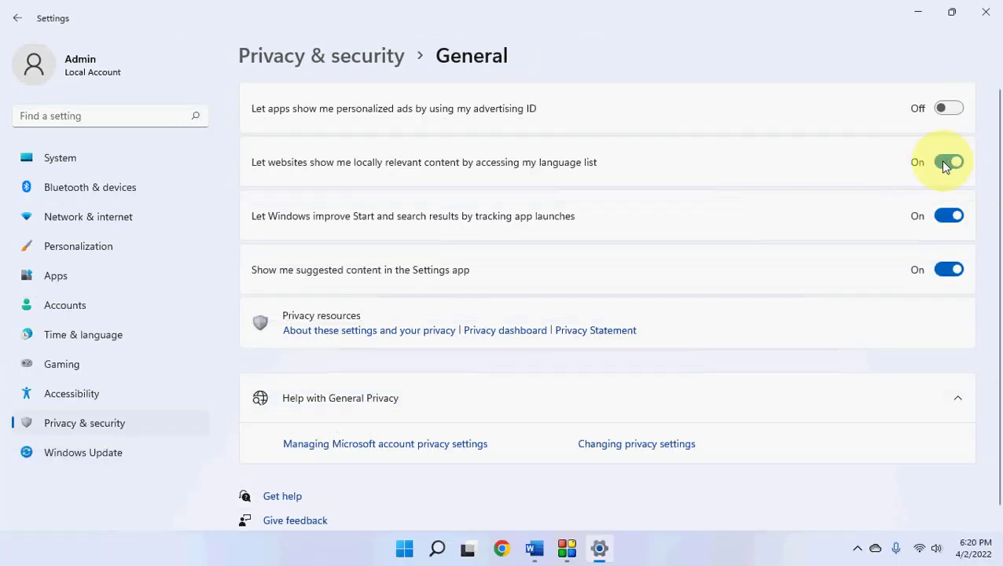
Step: Minimize the Settings window to reveal the desktop
{"action": "left_click", "coordinate": [918, 11]}
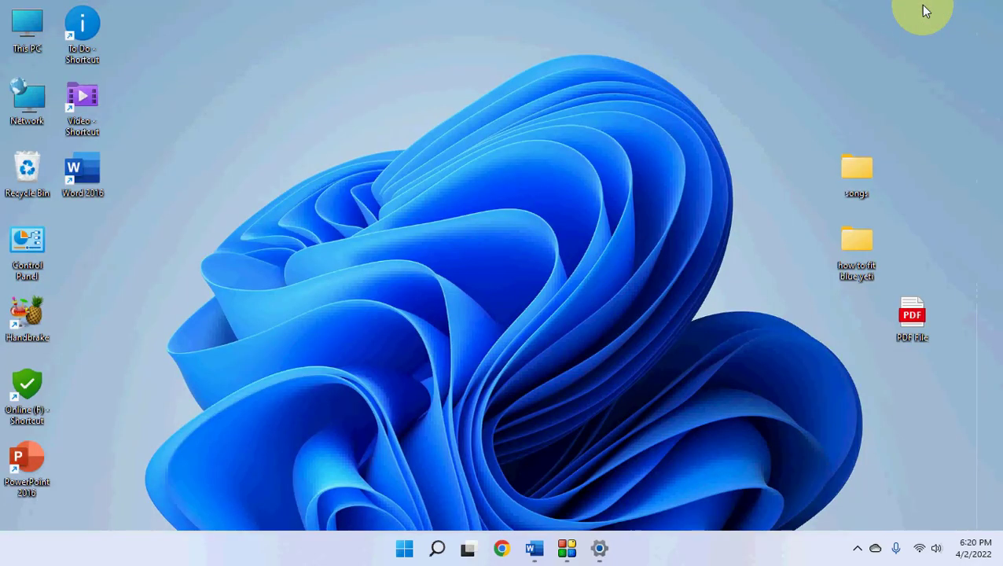